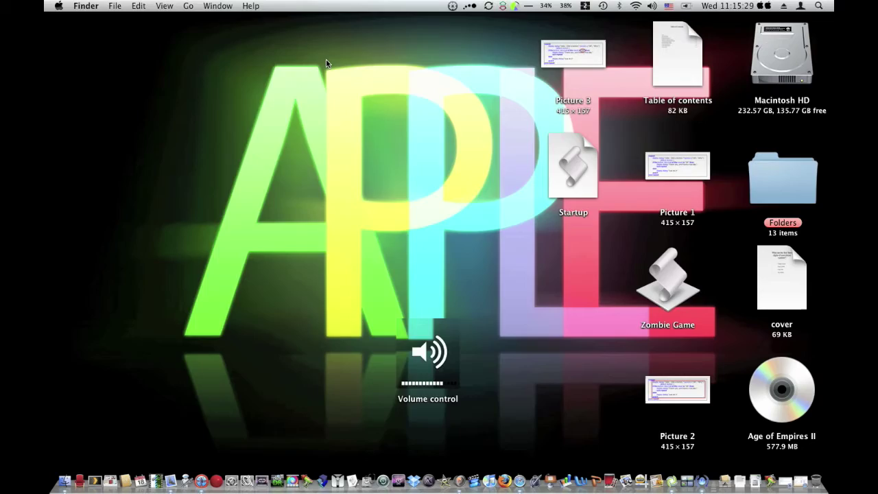
# Launch AppZapper, move and enlarge its drop window, and hide the twhirl window.
pyautogui.hotkey('ctrl', 'Left')
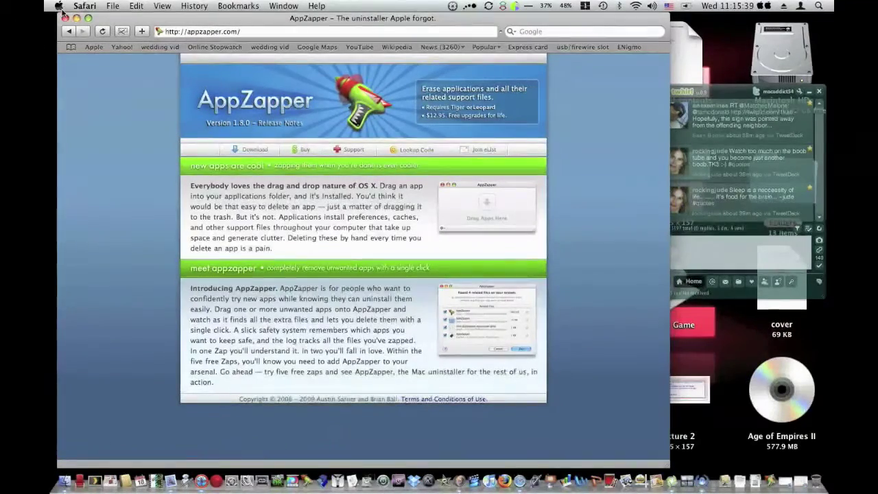
pyautogui.press('F11')
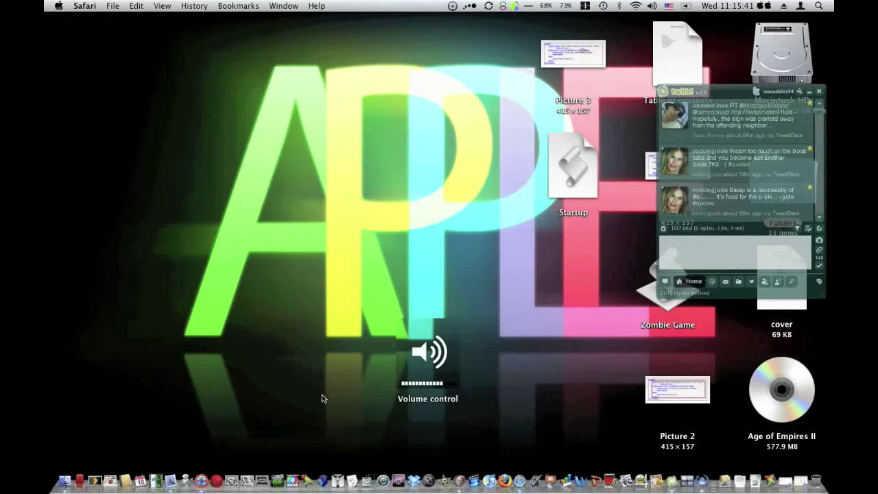
pyautogui.click(322, 478)
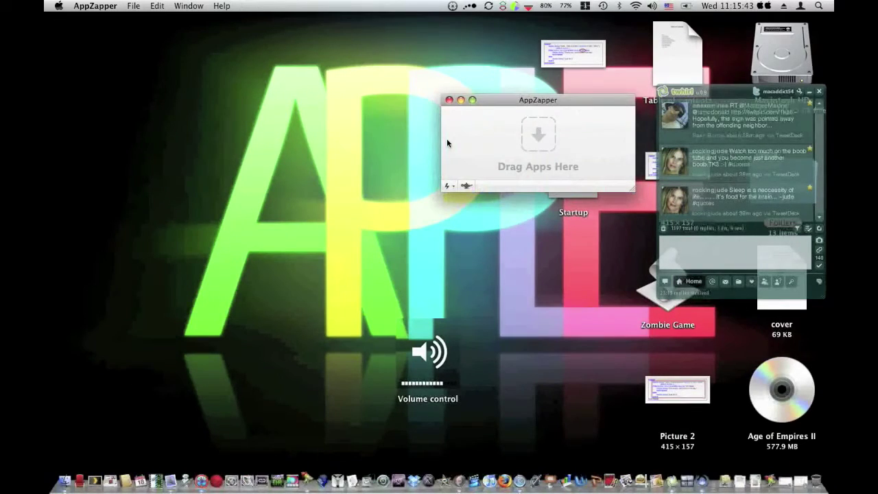
pyautogui.moveTo(512, 100); pyautogui.dragTo(317, 85)
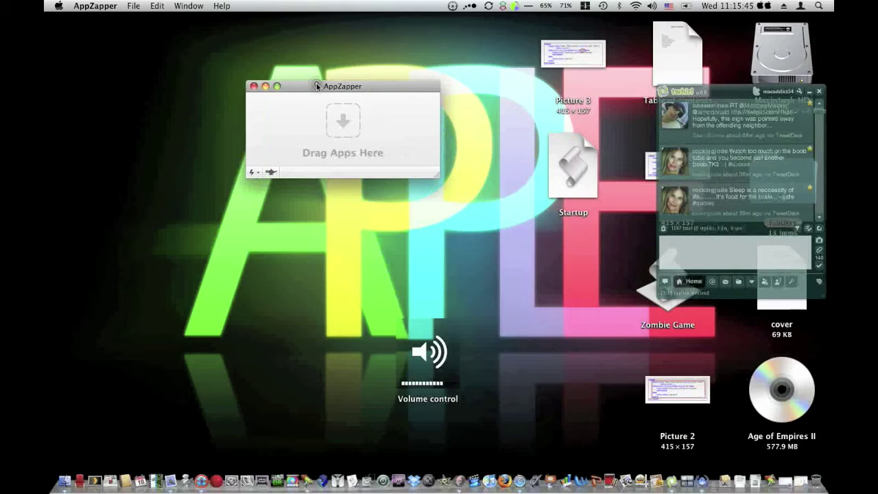
pyautogui.moveTo(436, 174); pyautogui.dragTo(501, 233)
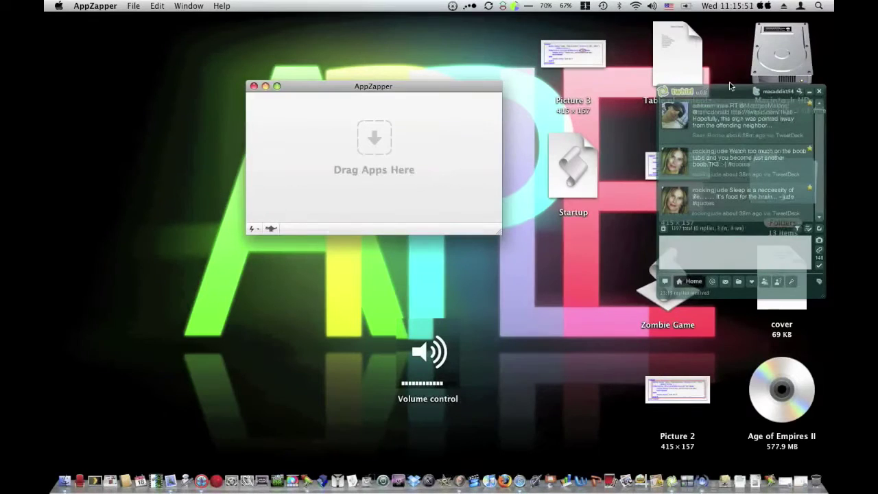
pyautogui.click(809, 91)
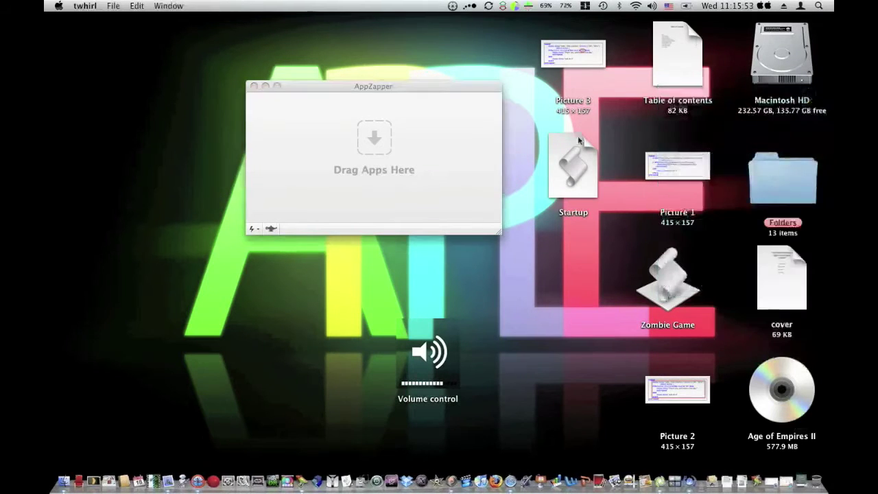
pyautogui.click(432, 86)
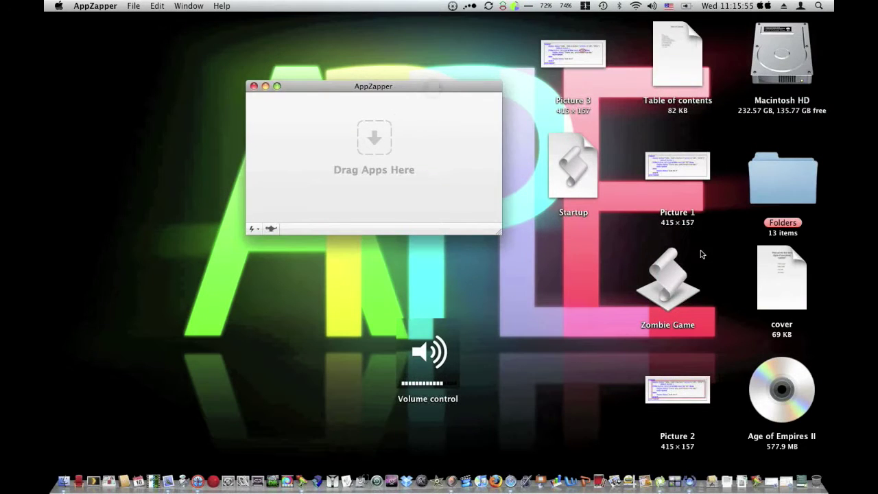
# Open Finder's Applications folder and place its window beside AppZapper.
pyautogui.click(496, 270)
pyautogui.press('super+shift+a')
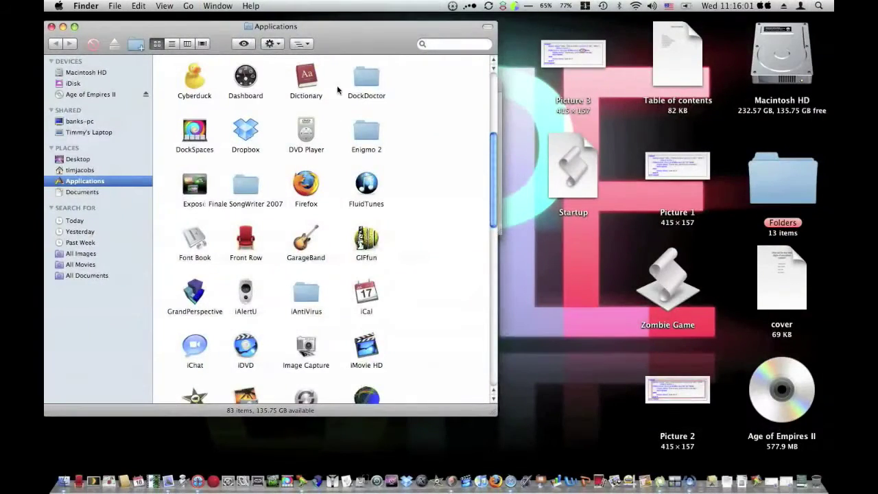
pyautogui.moveTo(365, 34); pyautogui.dragTo(701, 63)
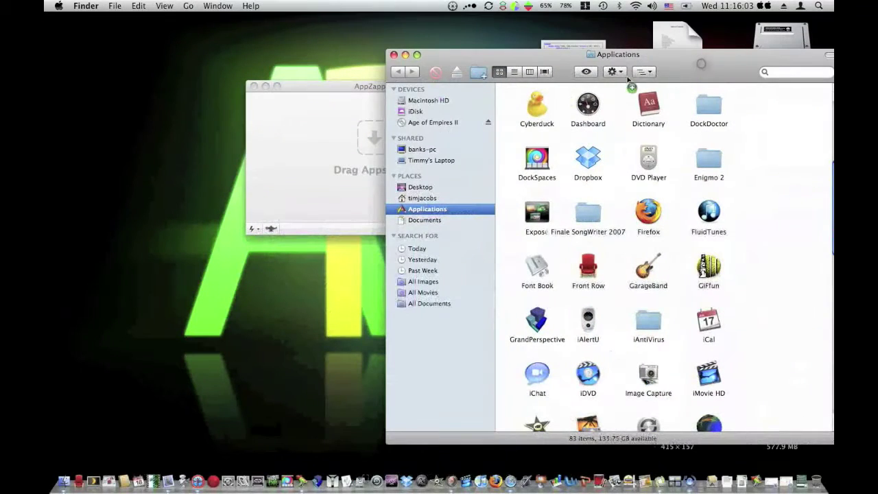
# Zap Cyberduck and its 21.31 MB related file, authorising with the account password.
pyautogui.moveTo(537, 106); pyautogui.dragTo(304, 101)
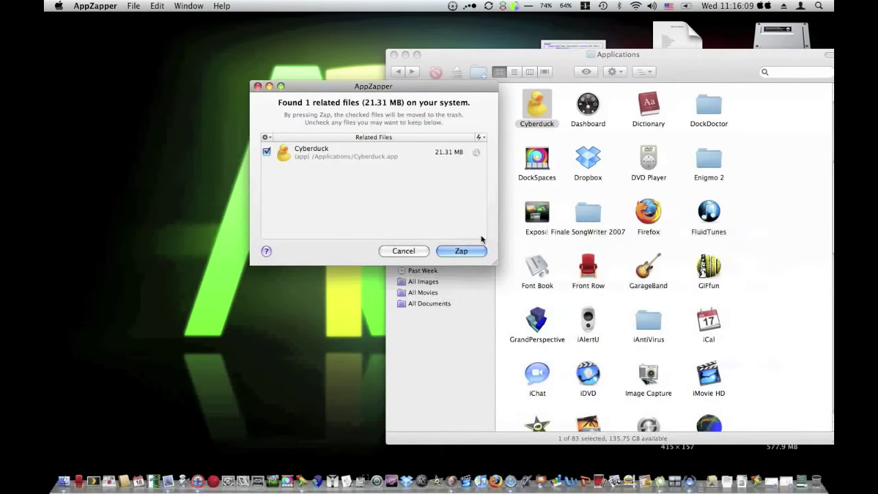
pyautogui.click(472, 251)
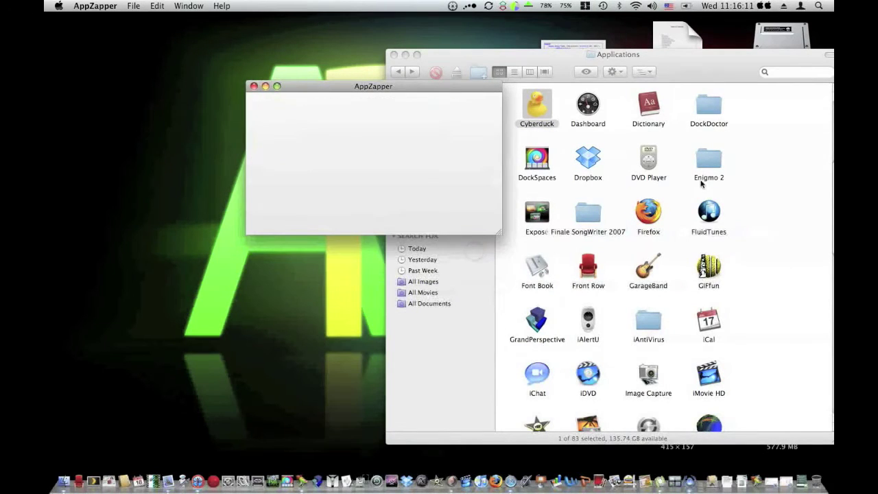
pyautogui.write('••')
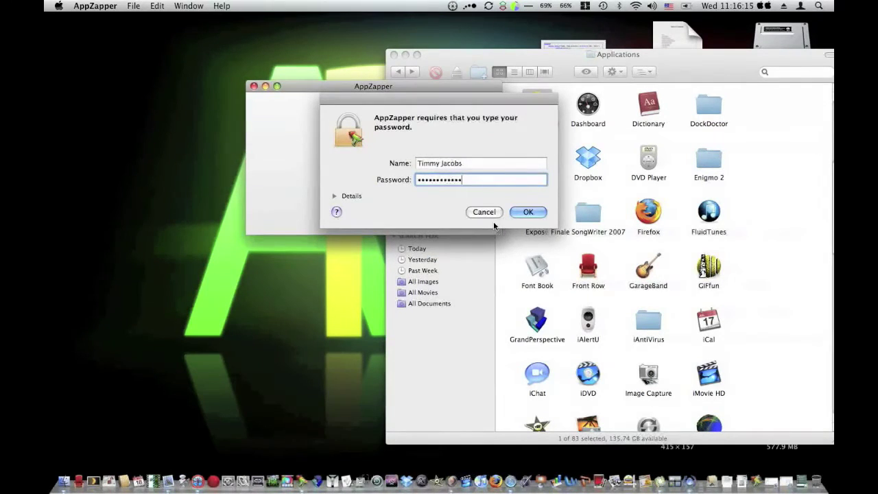
pyautogui.press('Return')
# Drop iTimeMachine from Applications onto AppZapper and zap its 197 KB related file.
pyautogui.scroll(-5, 812, 144)
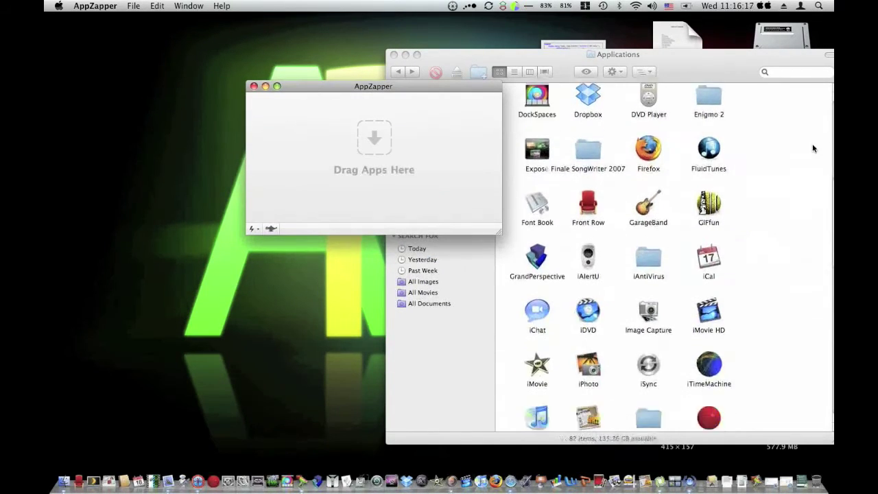
pyautogui.scroll(-6, 813, 148)
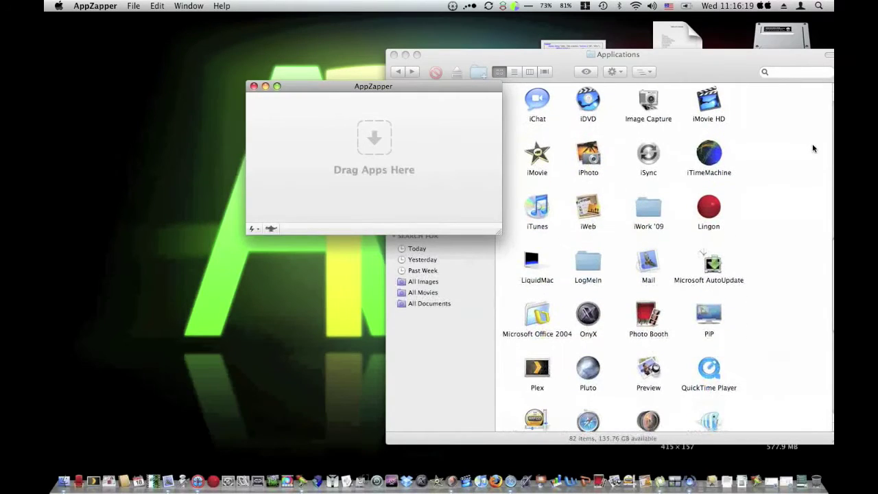
pyautogui.scroll(-5, 813, 147)
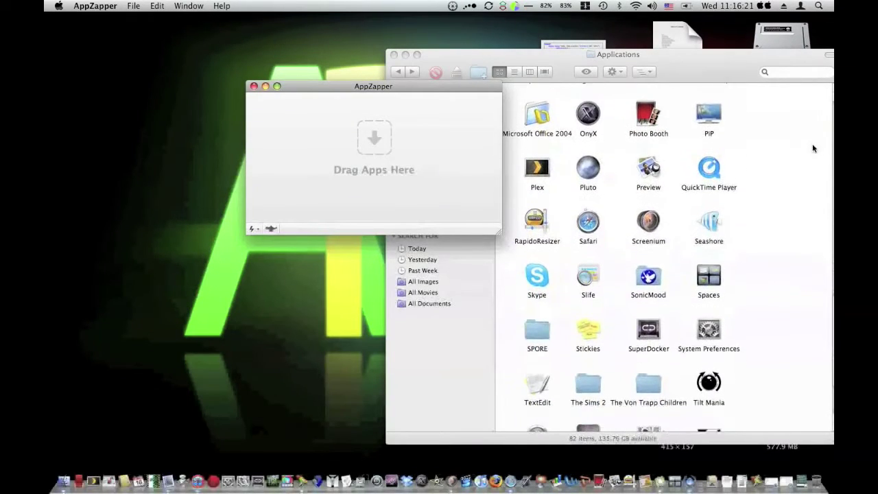
pyautogui.scroll(-1, 812, 148)
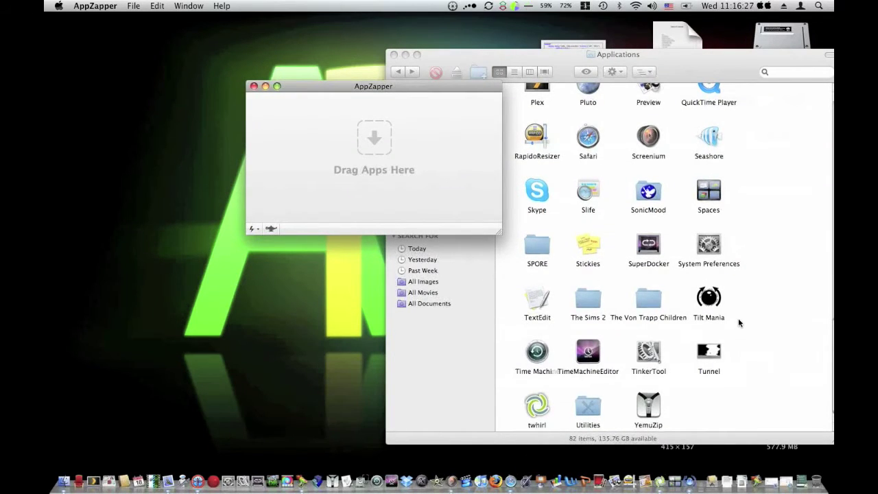
pyautogui.scroll(5, 738, 320)
pyautogui.scroll(5, 738, 322)
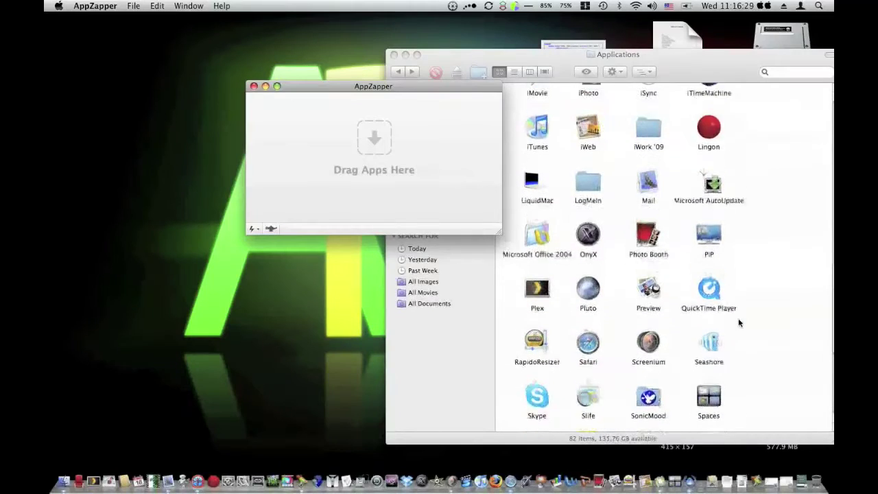
pyautogui.scroll(3, 739, 322)
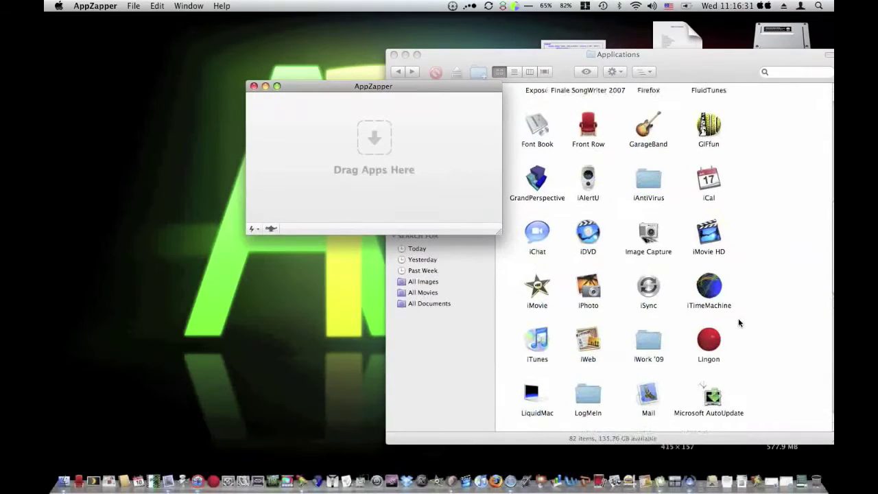
pyautogui.moveTo(708, 326); pyautogui.dragTo(358, 131)
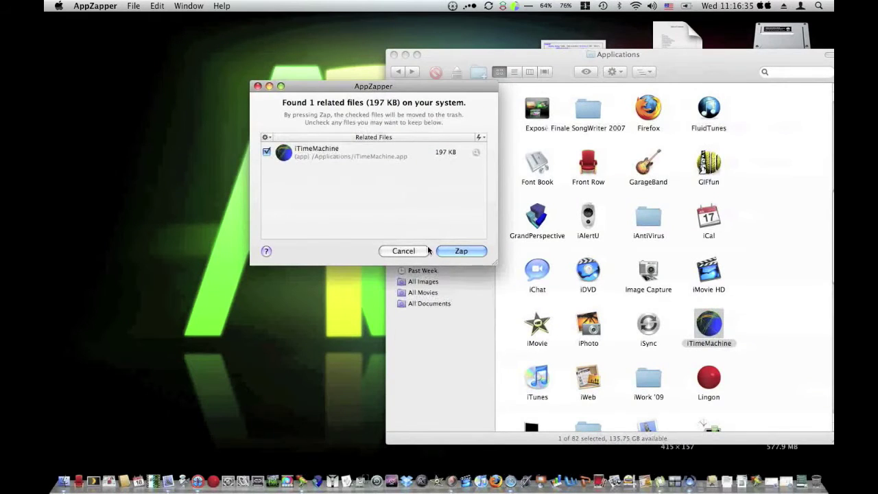
pyautogui.click(456, 251)
pyautogui.scroll(1, 768, 301)
pyautogui.scroll(2, 767, 302)
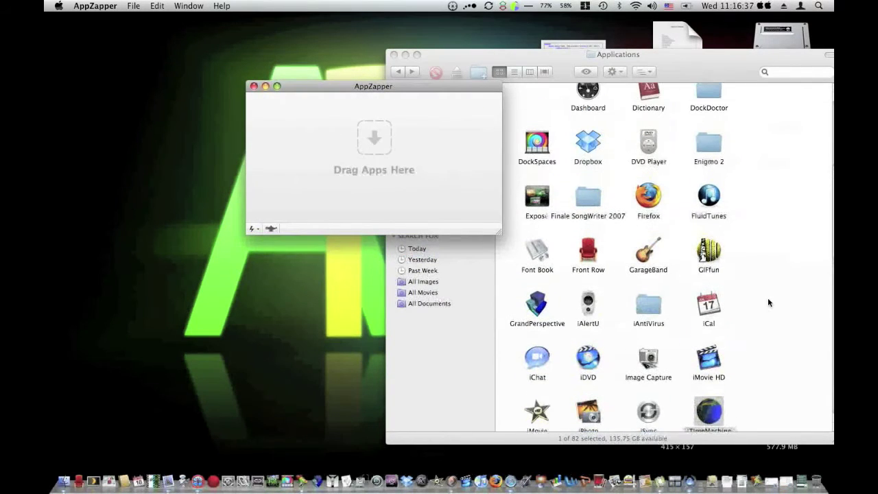
# Drop Enigmo 2 from its folder onto AppZapper and zap it with its four related files.
pyautogui.doubleClick(713, 151)
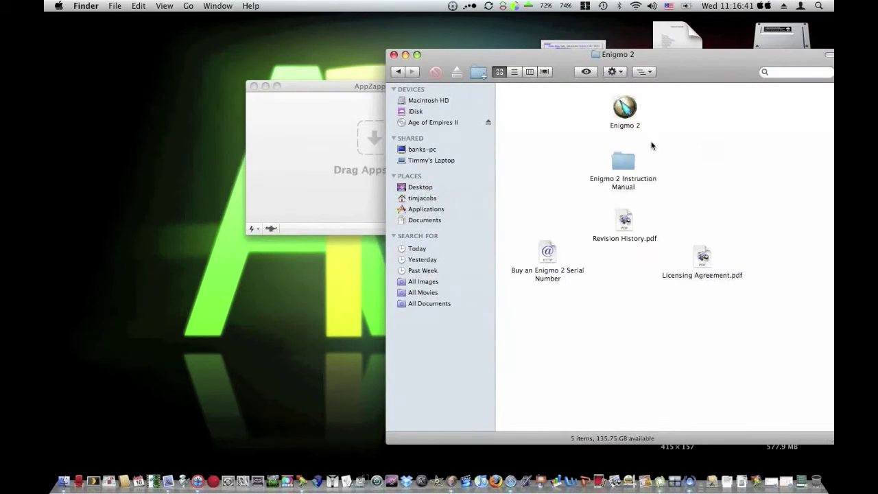
pyautogui.moveTo(616, 107); pyautogui.dragTo(337, 153)
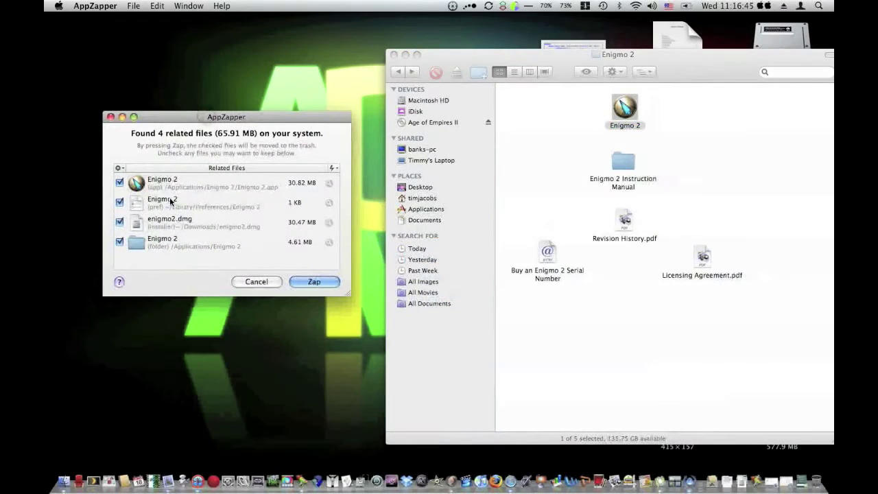
pyautogui.moveTo(221, 118); pyautogui.dragTo(229, 61)
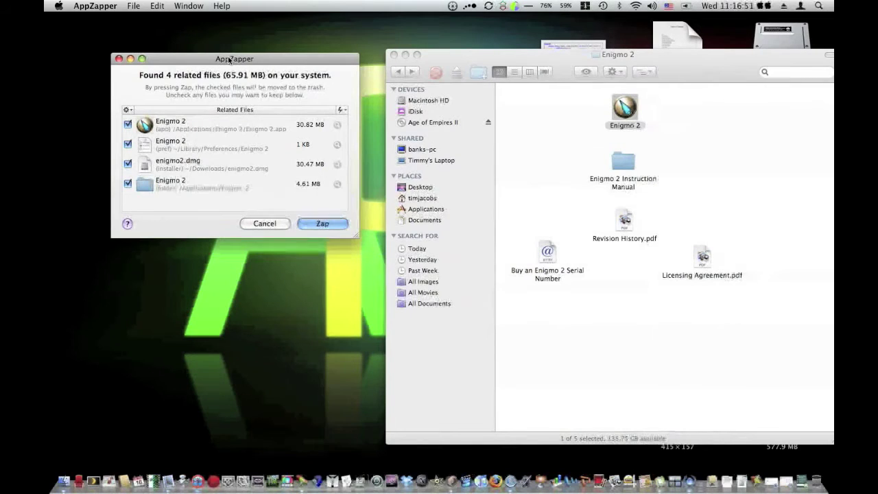
pyautogui.moveTo(229, 59); pyautogui.dragTo(233, 60)
pyautogui.click(326, 226)
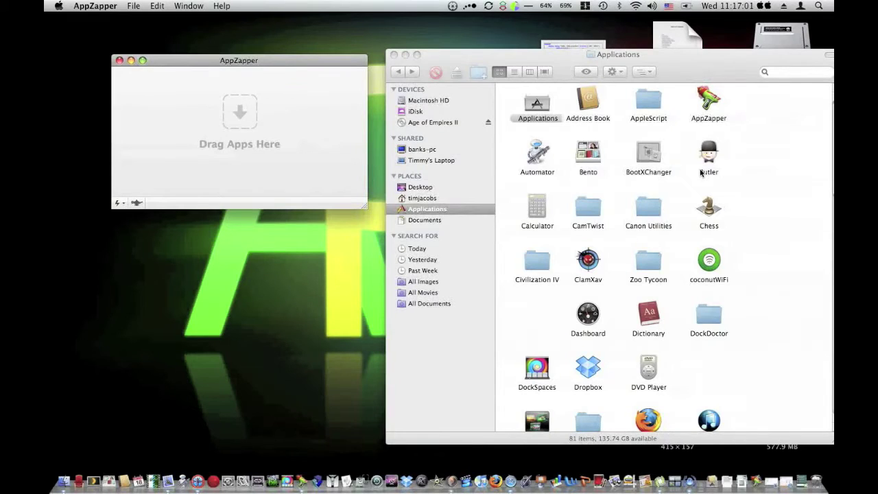
pyautogui.scroll(-10, 800, 183)
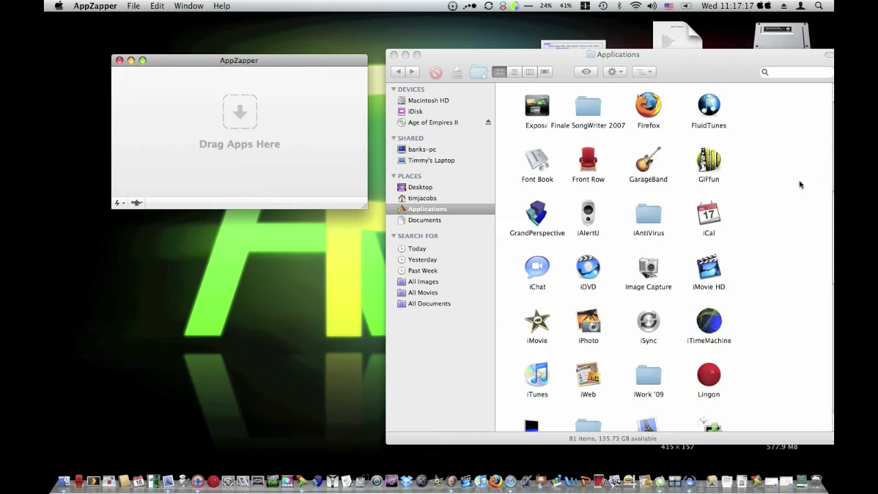
# Empty the Trash from the Dock, confirming permanent removal.
pyautogui.rightClick(814, 484)
pyautogui.click(814, 434)
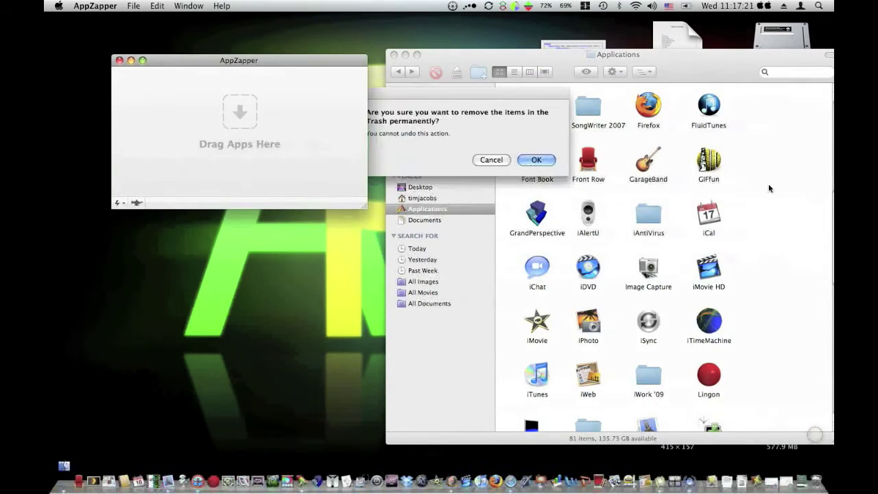
pyautogui.click(545, 167)
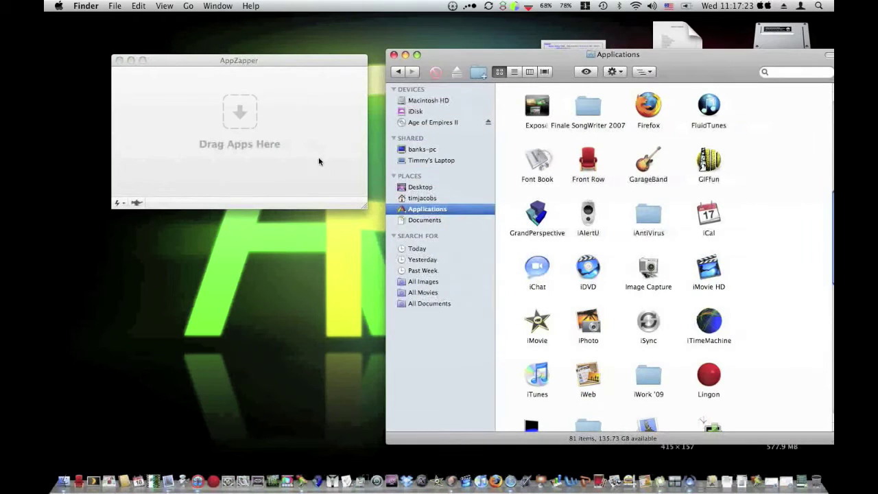
pyautogui.click(176, 177)
# Choose Widgets > ParadisePaintballSG and zap its 3.54 MB related file.
pyautogui.click(118, 203)
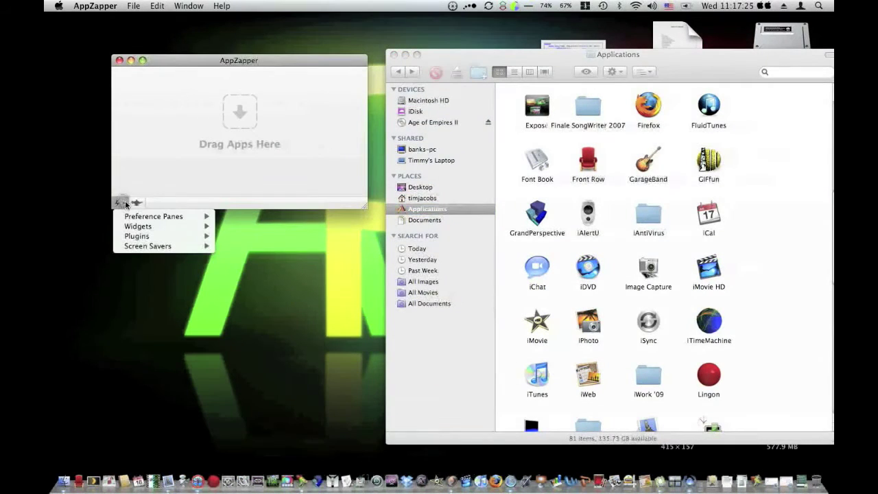
pyautogui.moveTo(145, 217)
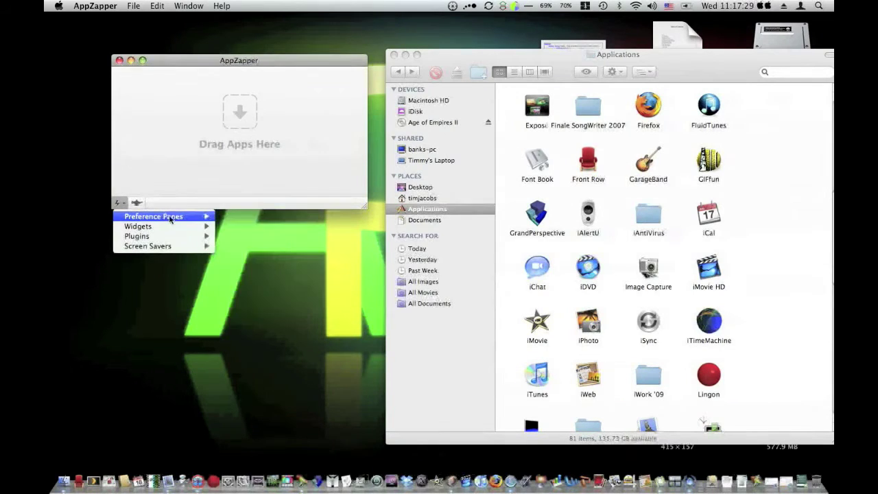
pyautogui.moveTo(166, 231)
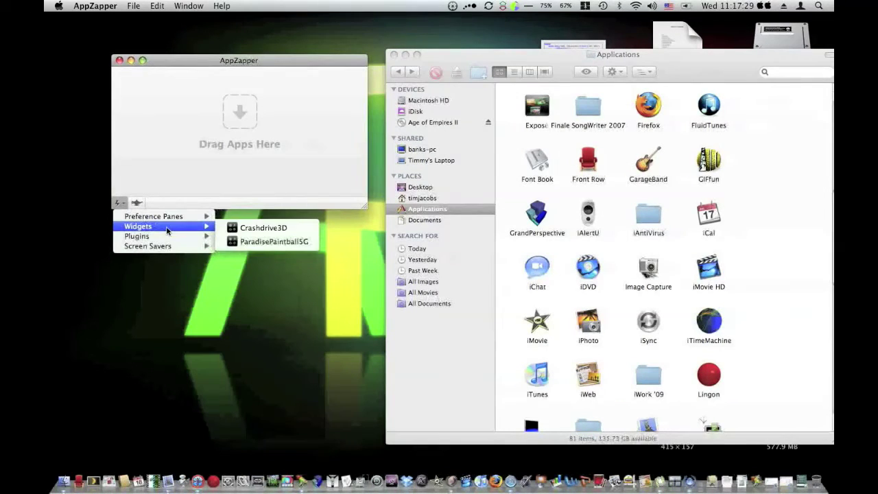
pyautogui.click(281, 240)
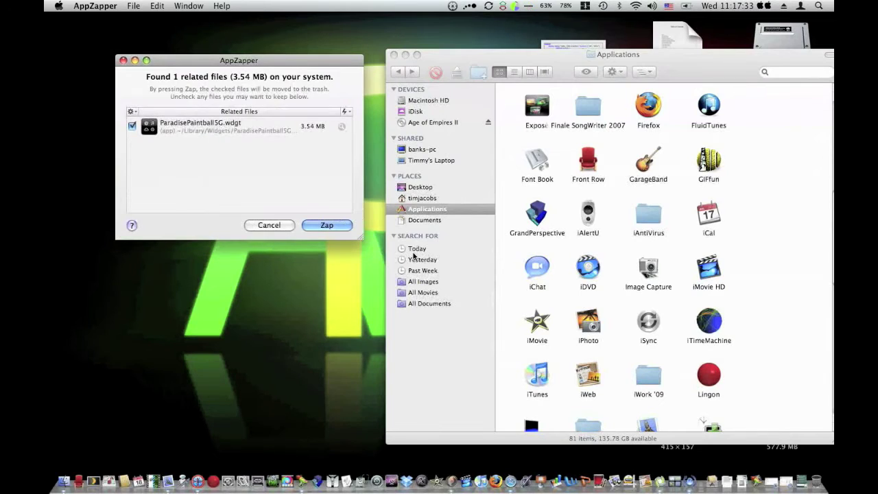
pyautogui.click(317, 226)
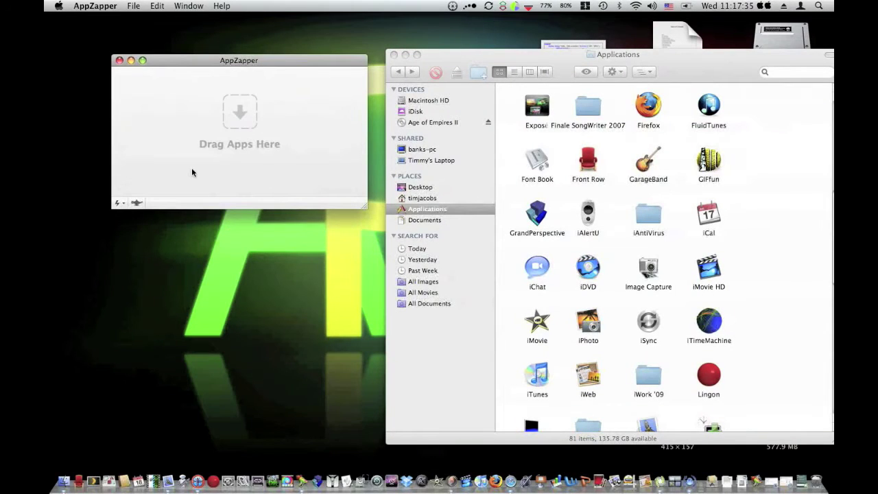
# Browse the add-on type list again and close it without choosing anything.
pyautogui.click(121, 203)
pyautogui.moveTo(140, 239)
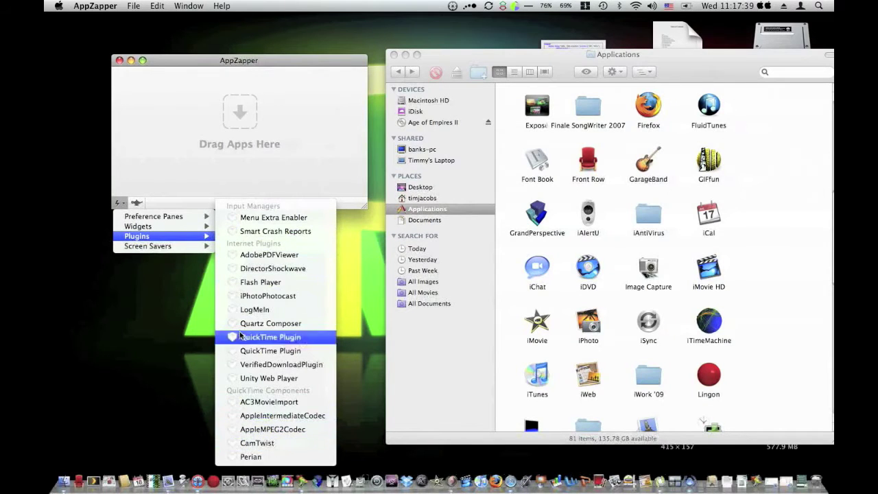
pyautogui.moveTo(202, 245)
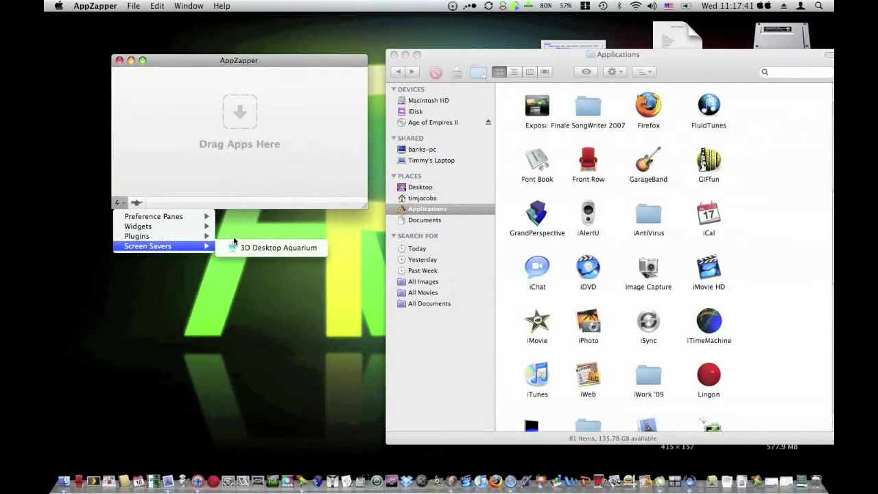
pyautogui.click(220, 172)
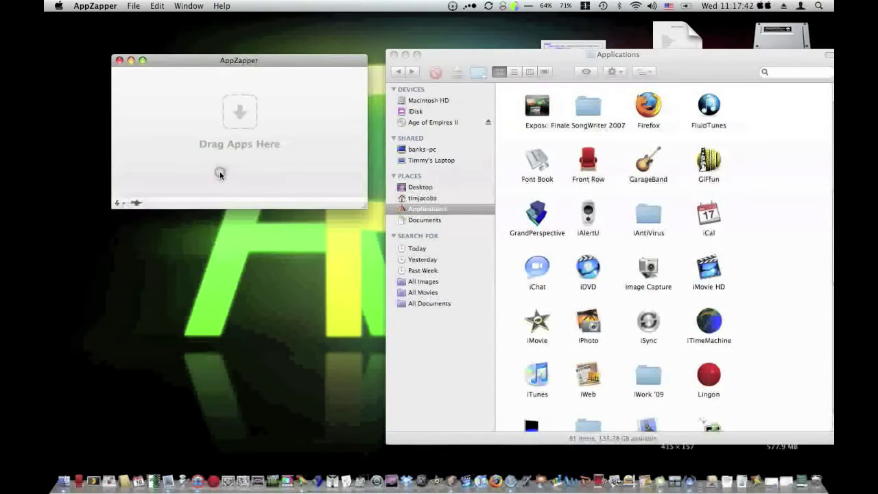
pyautogui.click(91, 4)
# Open AppZapper Preferences and drag Firefox from Applications into the General safe-apps list.
pyautogui.click(103, 36)
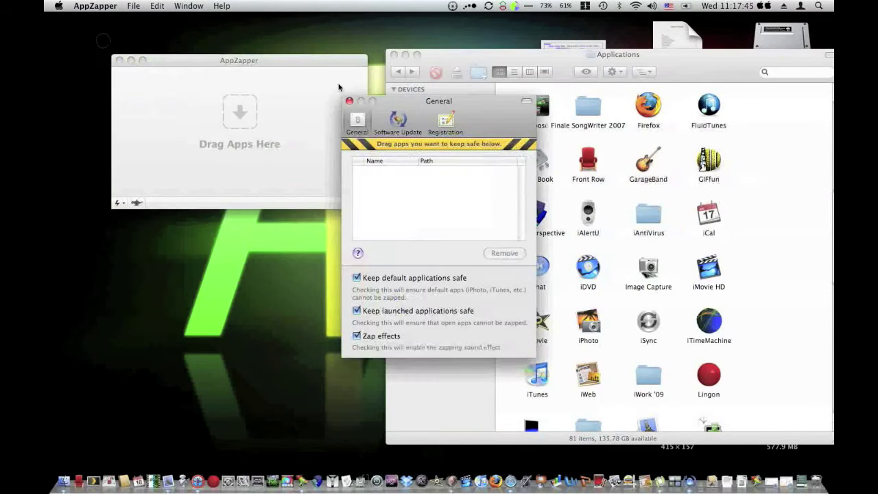
pyautogui.moveTo(466, 101); pyautogui.dragTo(321, 67)
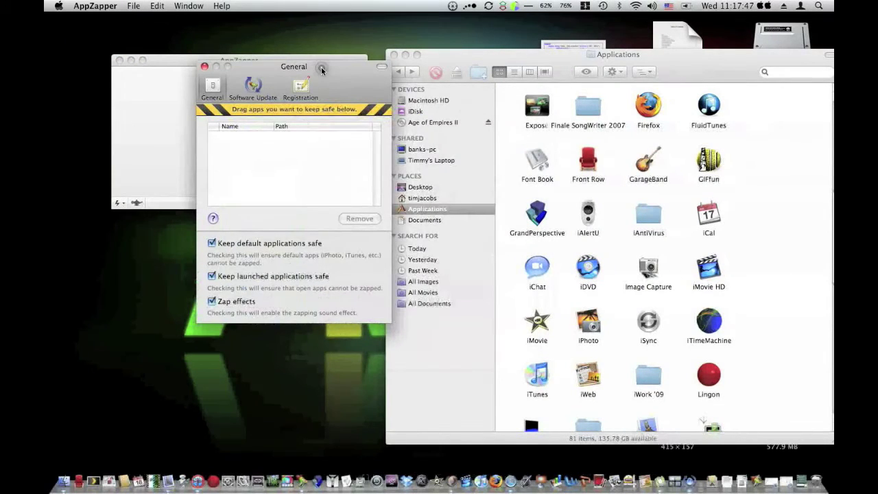
pyautogui.click(782, 197)
pyautogui.scroll(3, 781, 194)
pyautogui.moveTo(648, 181); pyautogui.dragTo(323, 171)
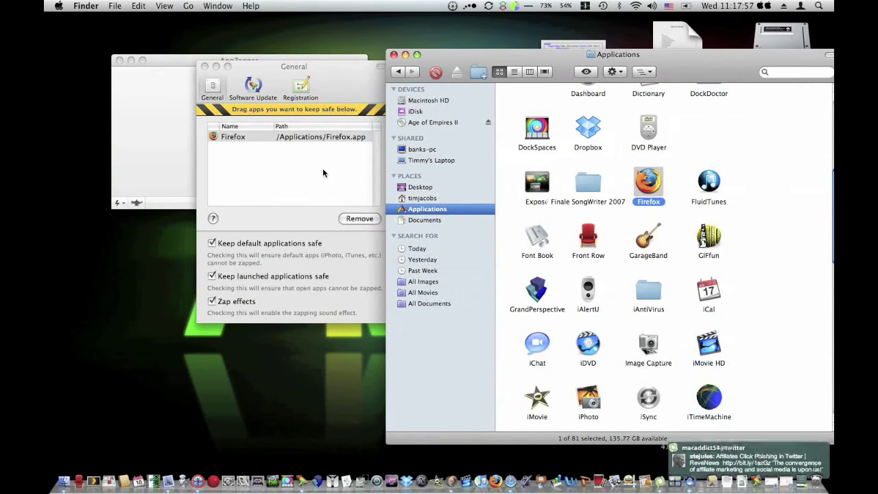
pyautogui.click(323, 172)
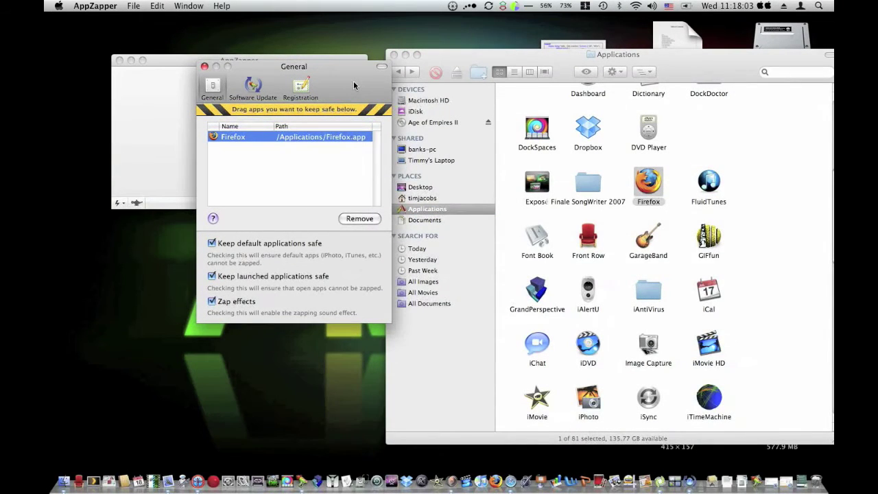
# Close Preferences, drop Firefox on AppZapper and dismiss the resulting 'No Files' notice.
pyautogui.click(205, 66)
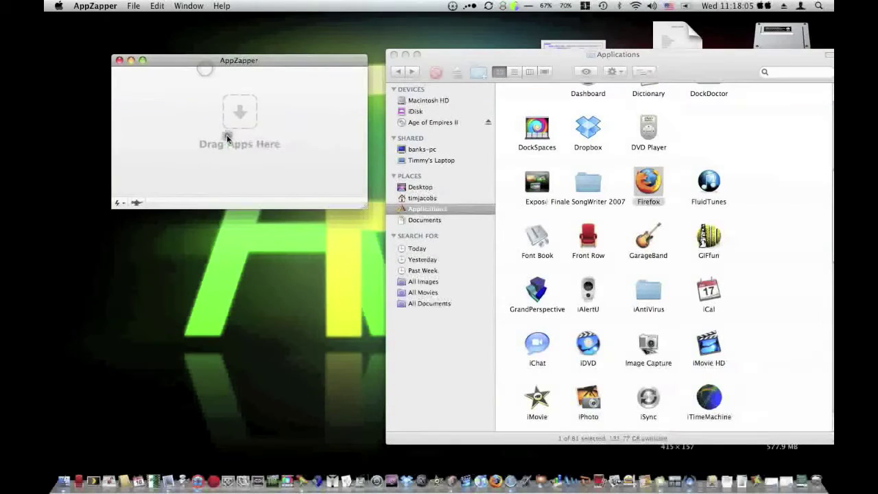
pyautogui.moveTo(648, 182); pyautogui.dragTo(290, 143)
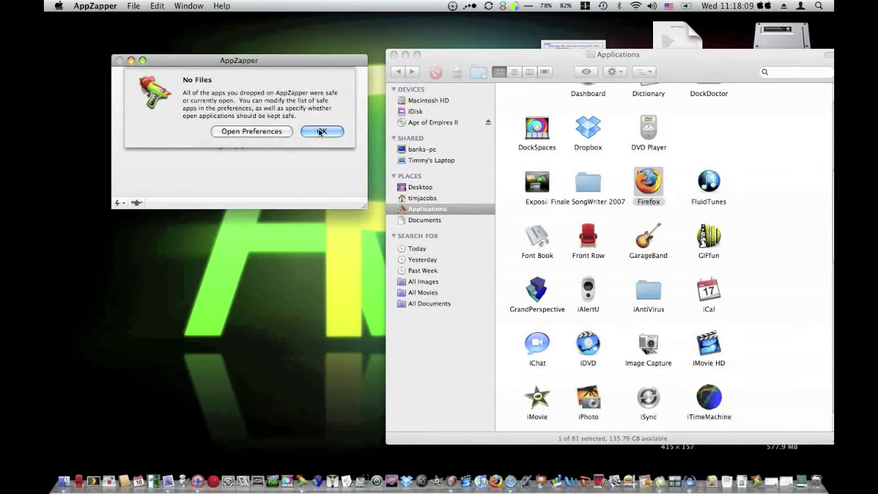
pyautogui.click(319, 131)
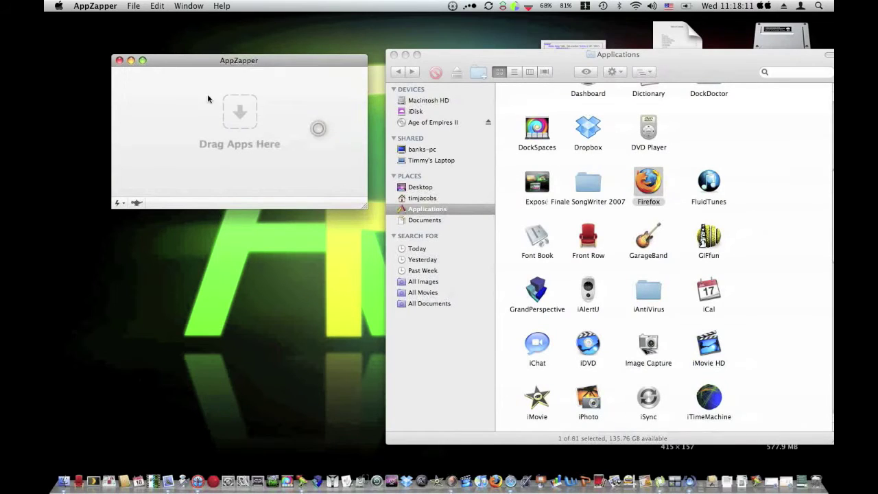
pyautogui.click(96, 5)
# Reopen AppZapper Preferences to show Firefox on the General safe list.
pyautogui.click(113, 32)
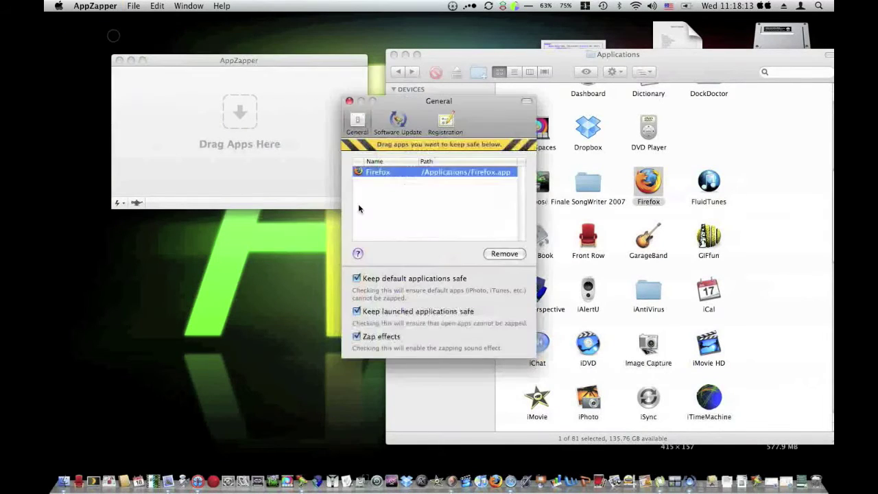
pyautogui.moveTo(474, 112); pyautogui.dragTo(306, 81)
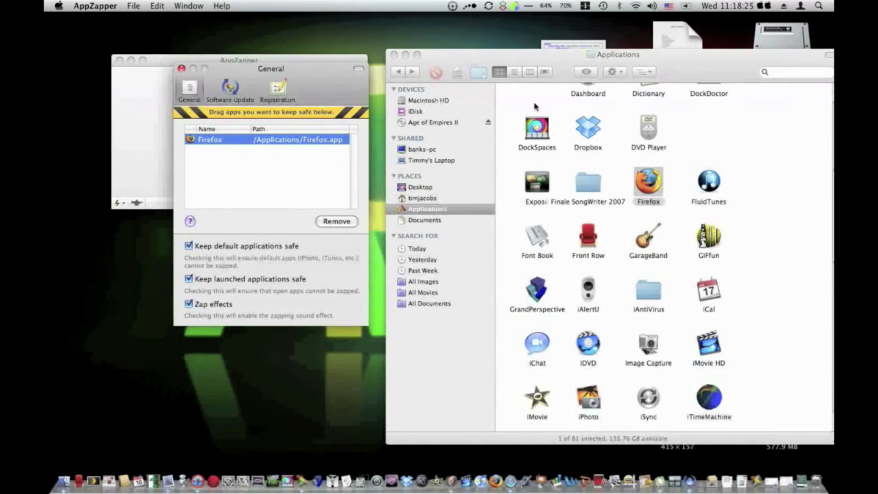
pyautogui.scroll(-15, 641, 188)
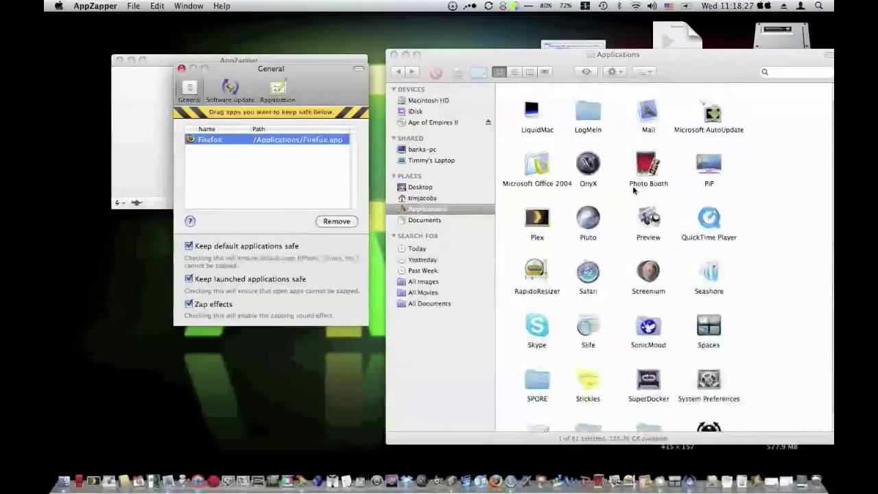
pyautogui.scroll(-2, 632, 190)
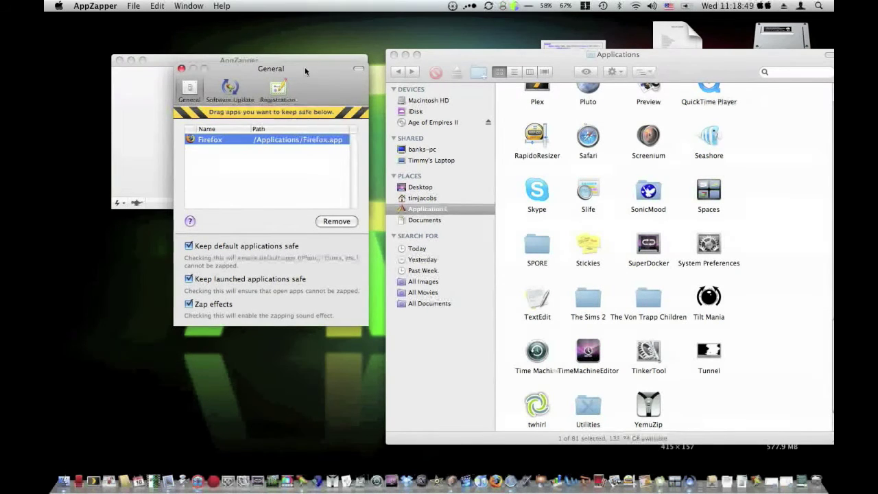
pyautogui.click(134, 6)
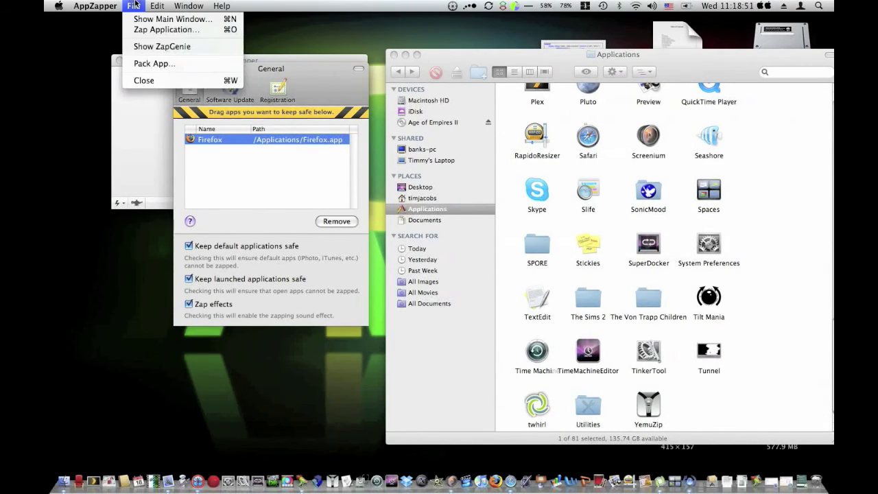